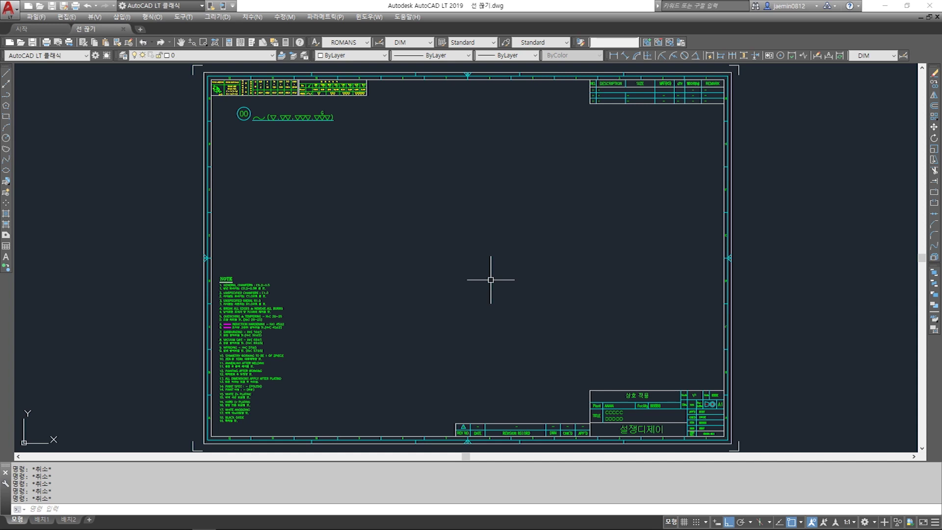
# Place a horizontal linear dimension about 132.94 long in the upper middle of the drawing sheet.
pyautogui.write('dd')
pyautogui.press('space')
pyautogui.click(437, 185)
pyautogui.click(524, 186)
pyautogui.click(524, 219)
pyautogui.press('Escape')
# Explode the new dimension into separate objects.
pyautogui.scroll(2, 493, 213)
pyautogui.write('x')
pyautogui.scroll(2, 491, 213)
pyautogui.press('space')
pyautogui.click(473, 215)
pyautogui.click(432, 268)
pyautogui.press('space')
pyautogui.press('Escape')
# Erase the exploded dimension's lines and arrows, keeping only its text.
pyautogui.write('e')
pyautogui.click(384, 268)
pyautogui.click(338, 197)
pyautogui.press('space')
pyautogui.click(504, 244)
pyautogui.click(421, 176)
pyautogui.press('space')
pyautogui.click(544, 213)
pyautogui.moveTo(541, 131); pyautogui.dragTo(557, 298, button='middle')
pyautogui.click(550, 223)
pyautogui.press('Escape')
# Scale the remaining dimension text by a factor of 2.
pyautogui.write('sc')
pyautogui.click(508, 189)
pyautogui.click(456, 249)
pyautogui.press('space')
pyautogui.click(472, 240)
pyautogui.press('2')
pyautogui.press('space')
pyautogui.press('Escape')
pyautogui.moveTo(495, 261); pyautogui.dragTo(513, 241, button='middle')
# Replace the enlarged text's content with "Break (선 끊기) : BR (단축키) 입력하고 엔터 클릭".
pyautogui.click(504, 207)
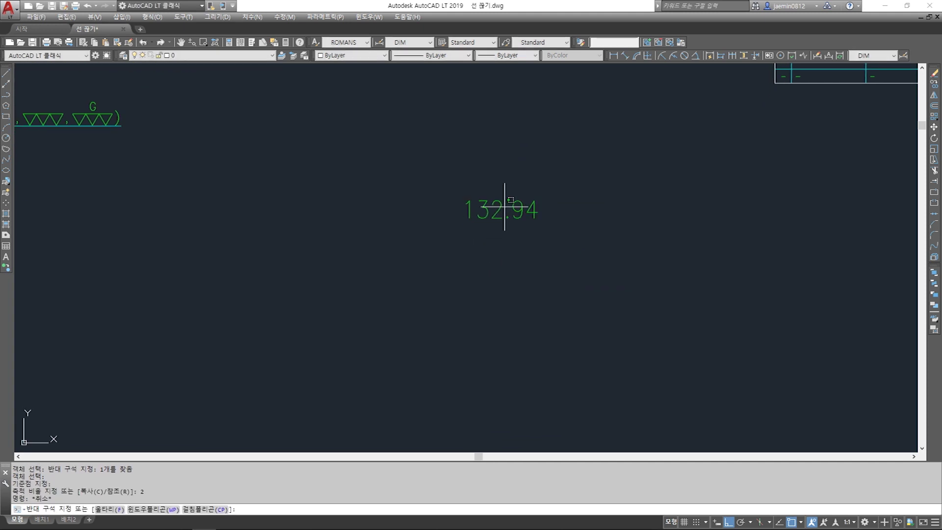
pyautogui.press('Escape')
pyautogui.click(504, 206)
pyautogui.doubleClick(504, 207)
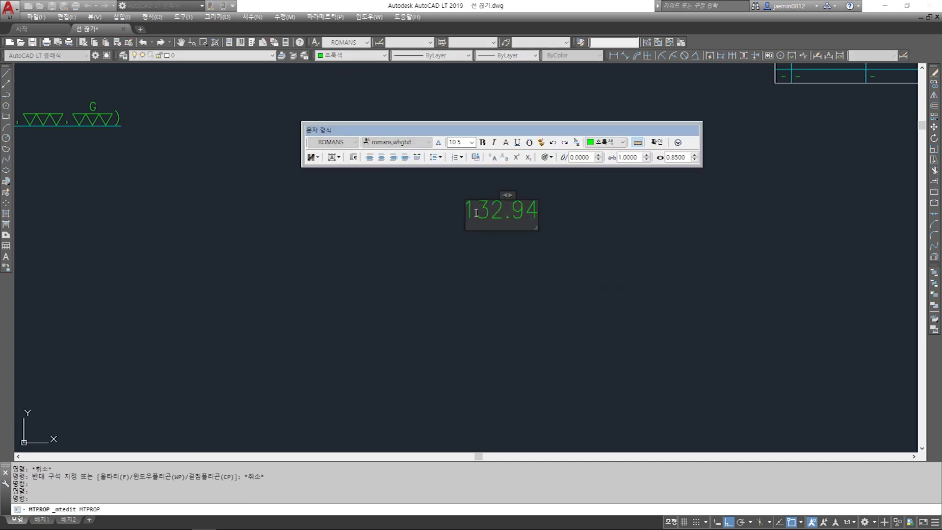
pyautogui.hotkey('ctrl', 'a')
pyautogui.write('B')
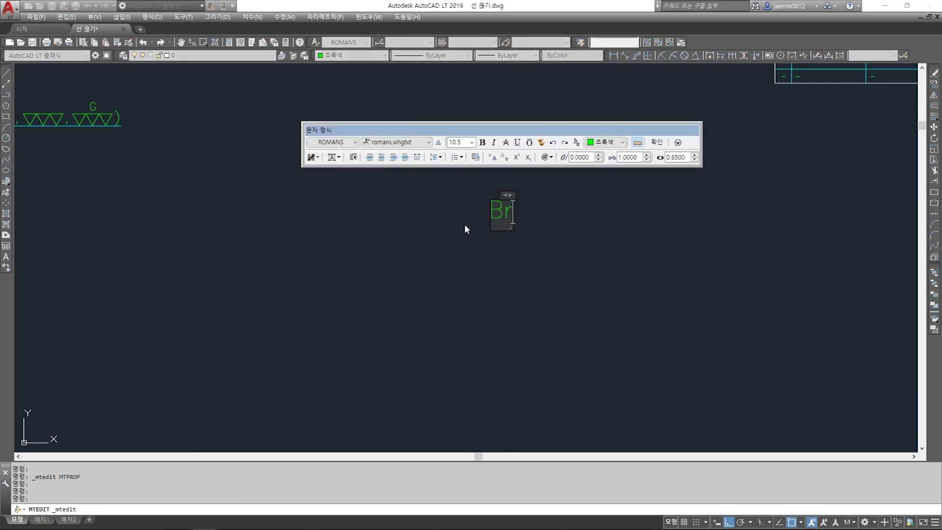
pyautogui.write('reak')
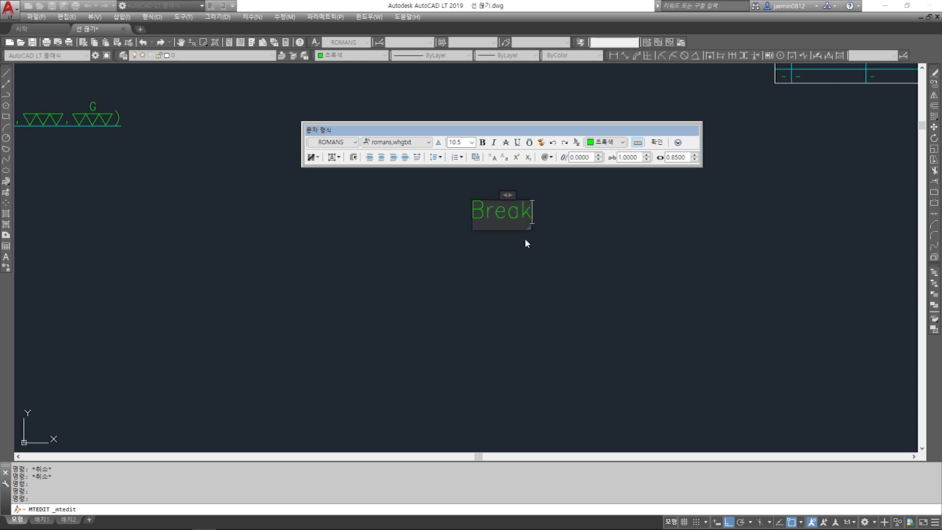
pyautogui.write(' (선 ㄲ끊')
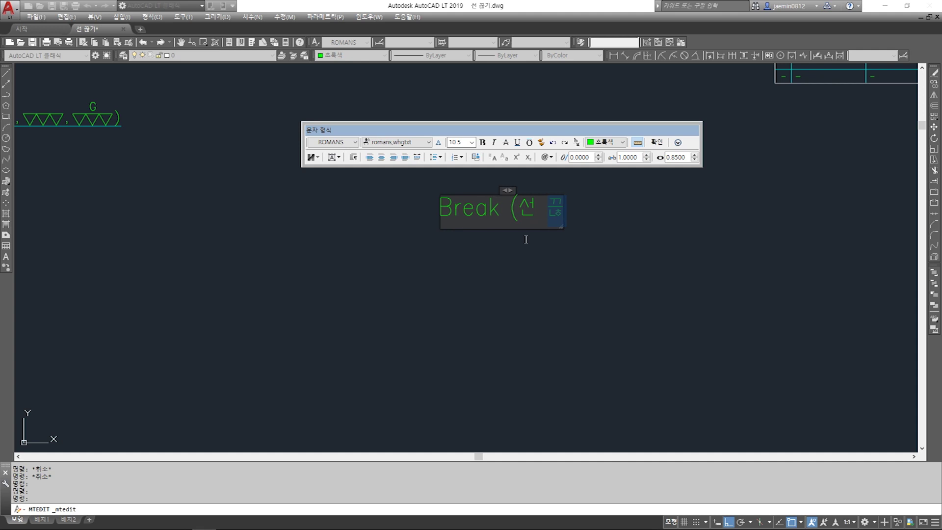
pyautogui.write('기) : ')
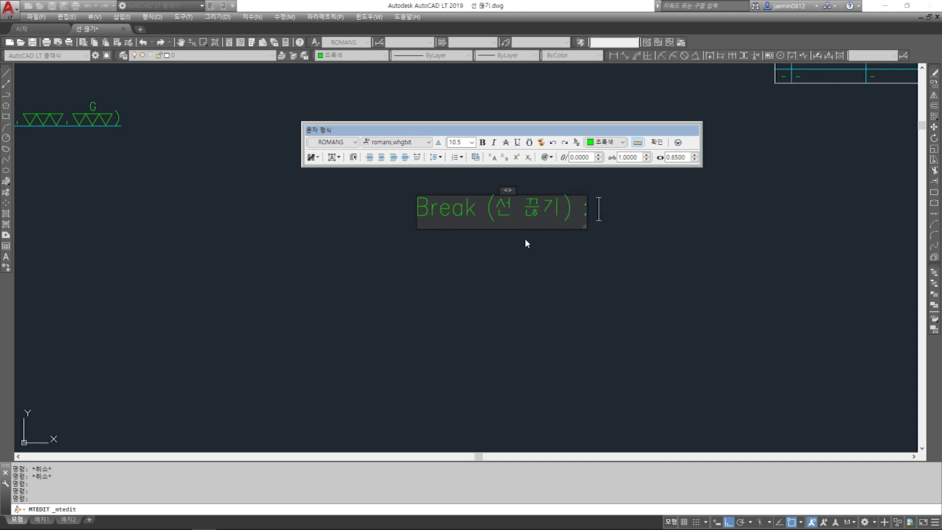
pyautogui.write('BR')
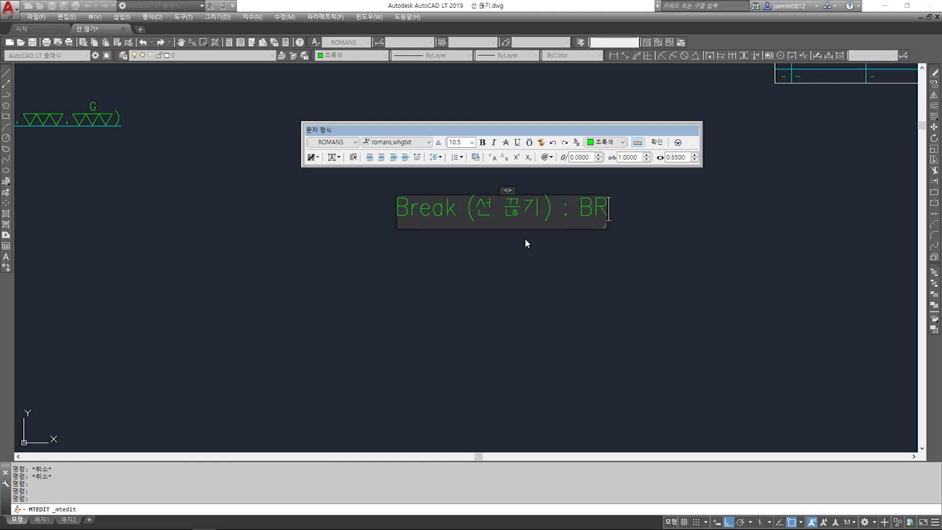
pyautogui.write(' (단축키)')
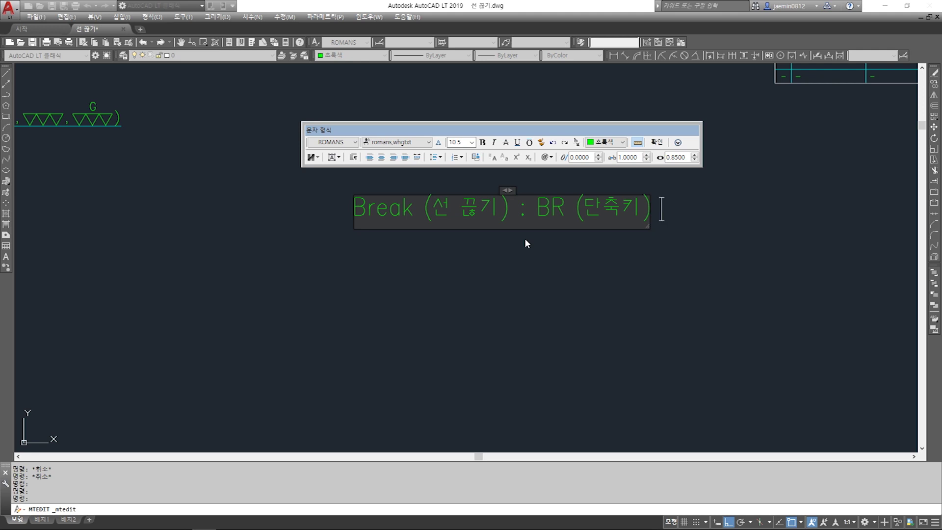
pyautogui.write(' ㅇ입ㄹ')
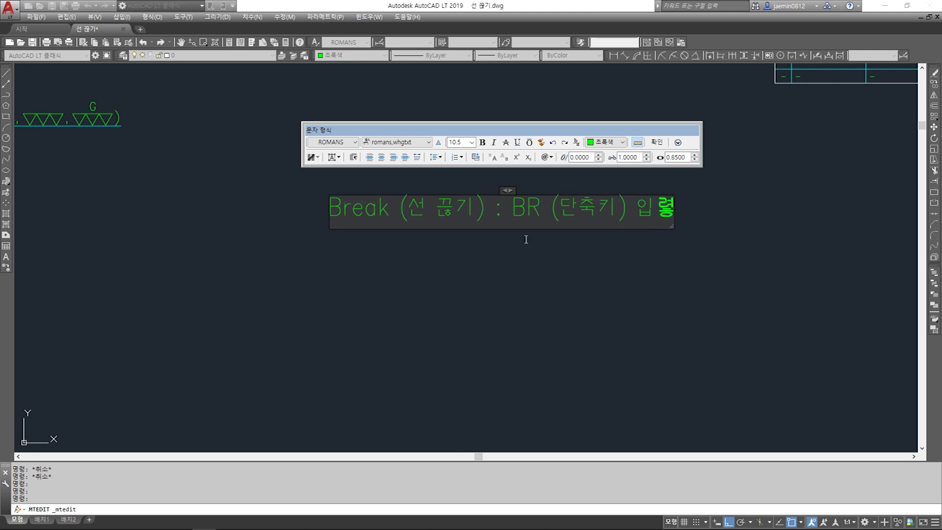
pyautogui.write('력하고')
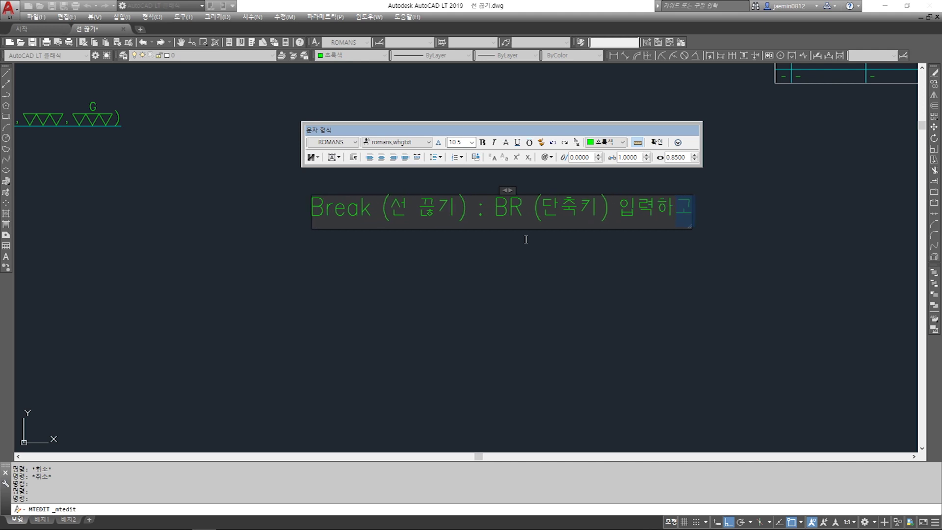
pyautogui.write(' 엔터 ㅋ클릭')
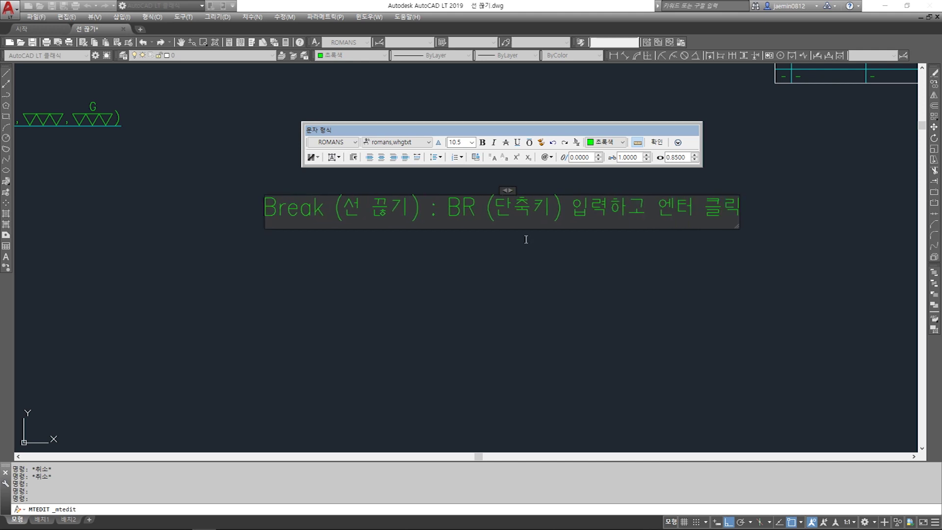
pyautogui.click(502, 248)
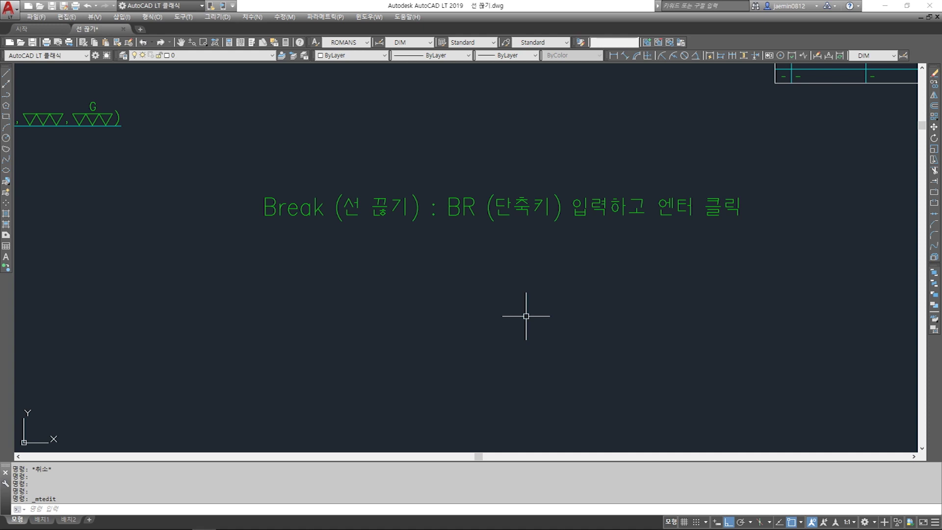
# Draw a horizontal line below the Break caption.
pyautogui.press('Escape')
pyautogui.write('l')
pyautogui.press('Return')
pyautogui.click(328, 290)
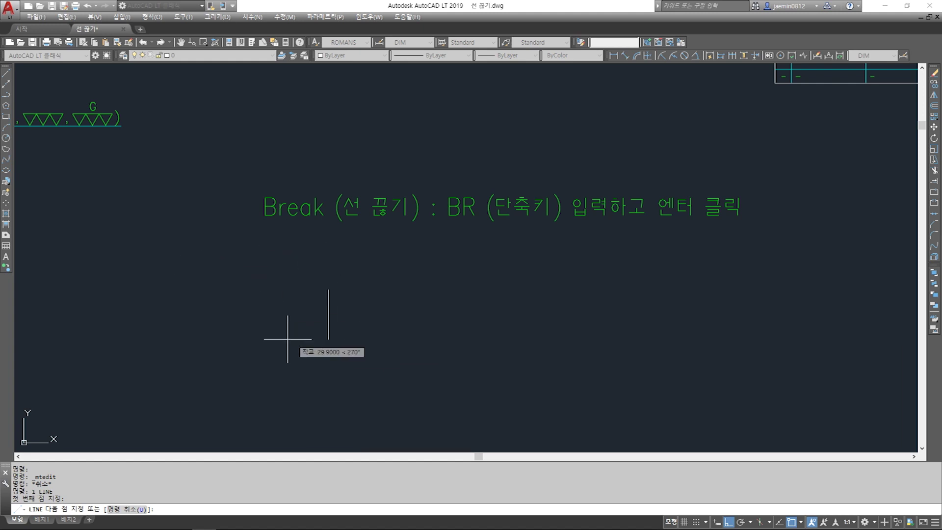
pyautogui.click(636, 313)
pyautogui.press('Escape')
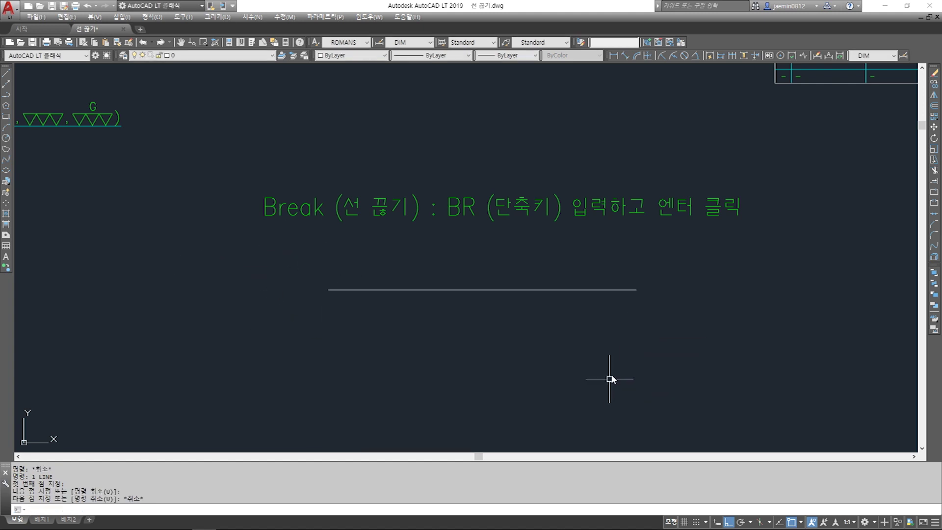
# Break a gap in the line right of its middle, choosing the second break point with the Nearest object snap.
pyautogui.write('BR')
pyautogui.press('Return')
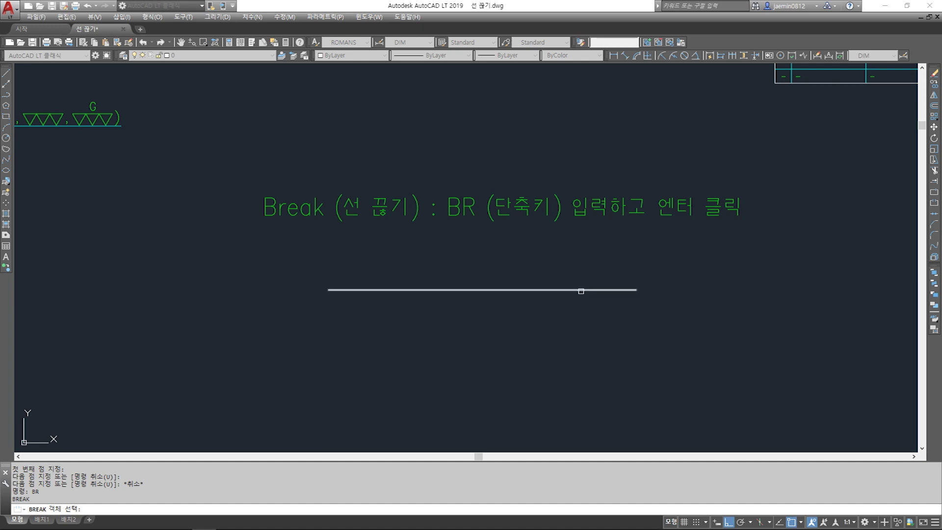
pyautogui.click(581, 291)
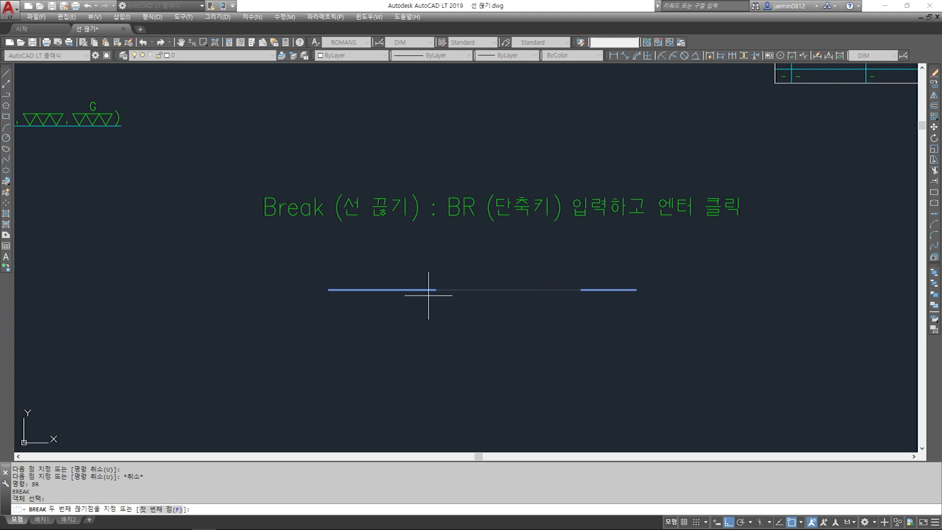
pyautogui.keyDown('shift'); pyautogui.rightClick(532, 289); pyautogui.keyUp('shift')
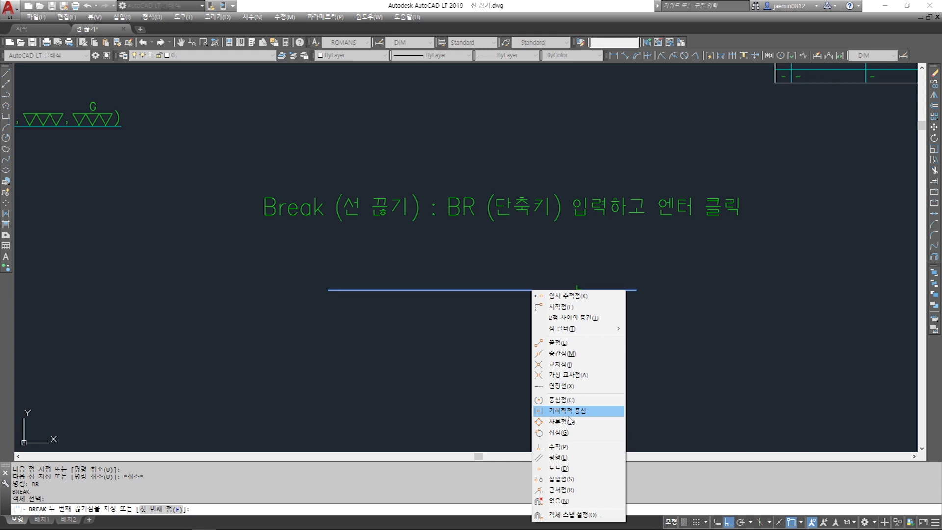
pyautogui.click(583, 491)
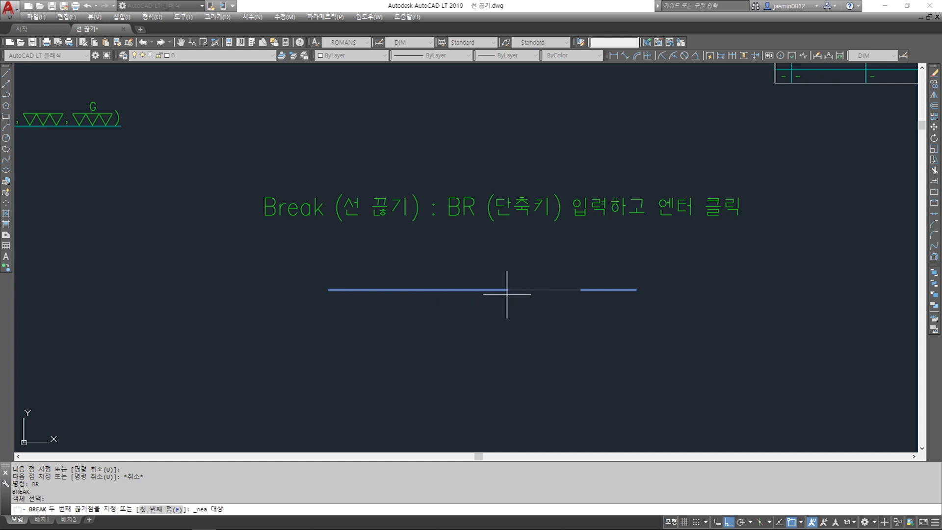
pyautogui.click(465, 291)
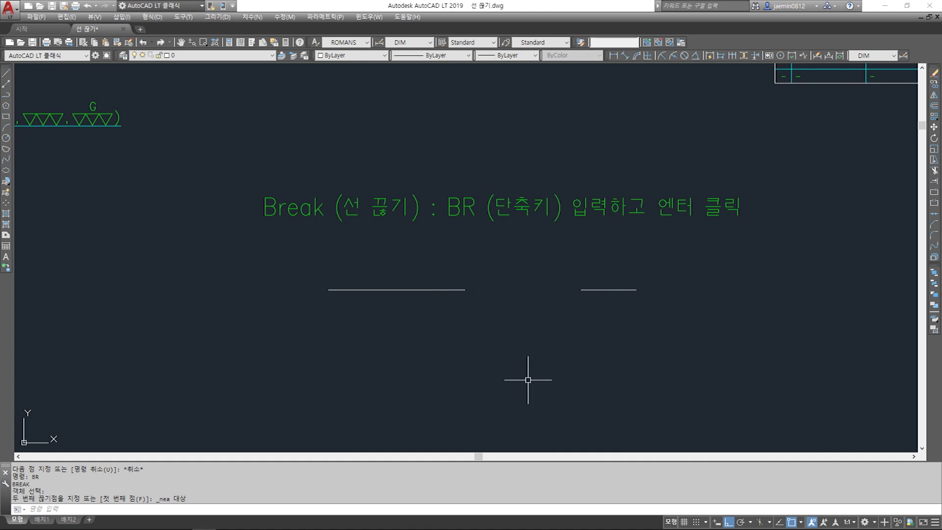
# Draw a second horizontal line below the broken one.
pyautogui.write('l')
pyautogui.press('Return')
pyautogui.click(362, 349)
pyautogui.press('Escape')
# Break a gap in the lower line, using the Nearest object snap for the second break point.
pyautogui.write('BR')
pyautogui.press('Return')
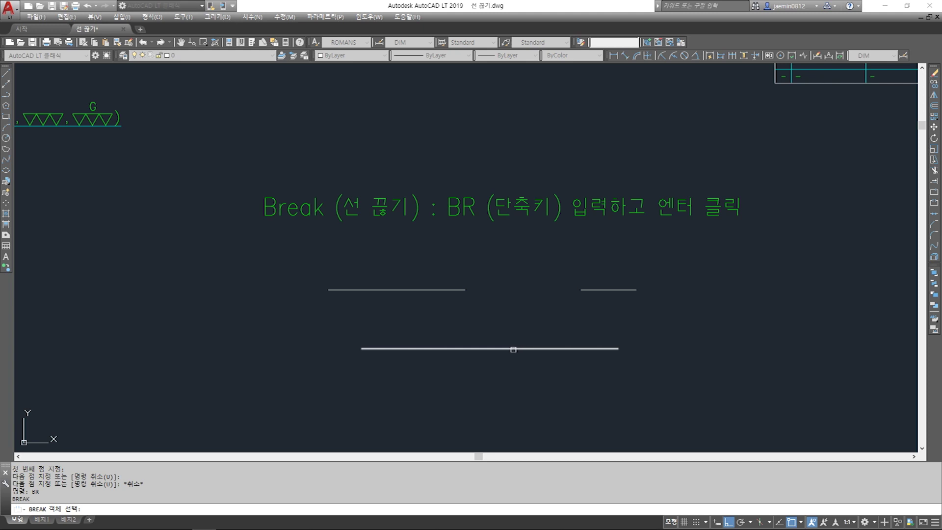
pyautogui.click(462, 349)
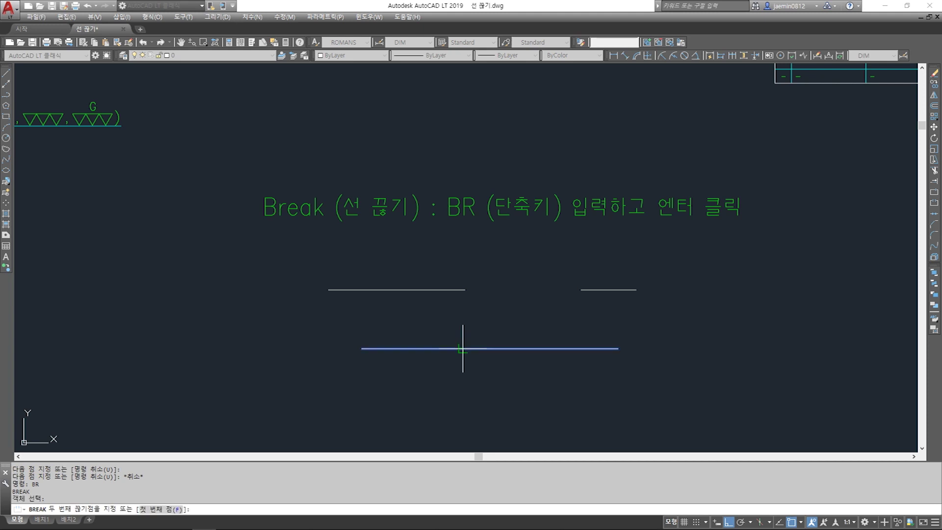
pyautogui.keyDown('shift'); pyautogui.rightClick(512, 349); pyautogui.keyUp('shift')
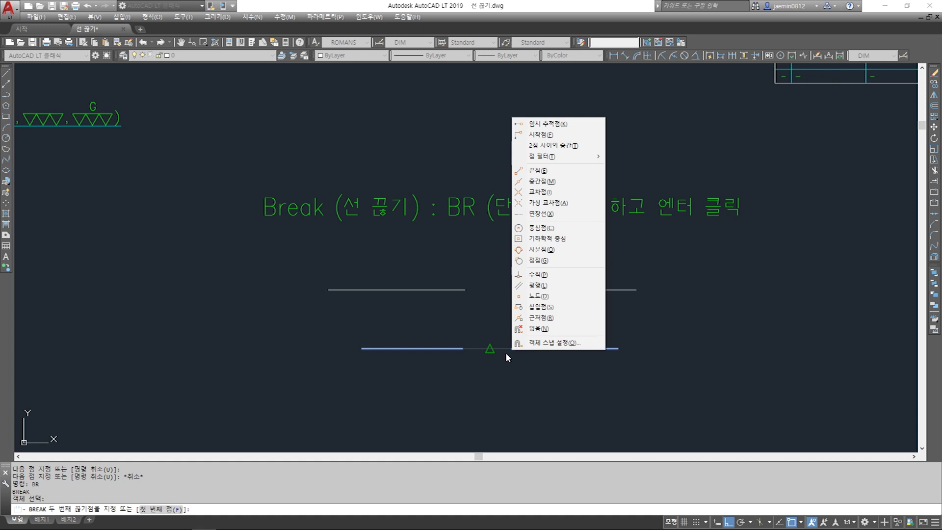
pyautogui.press('r')
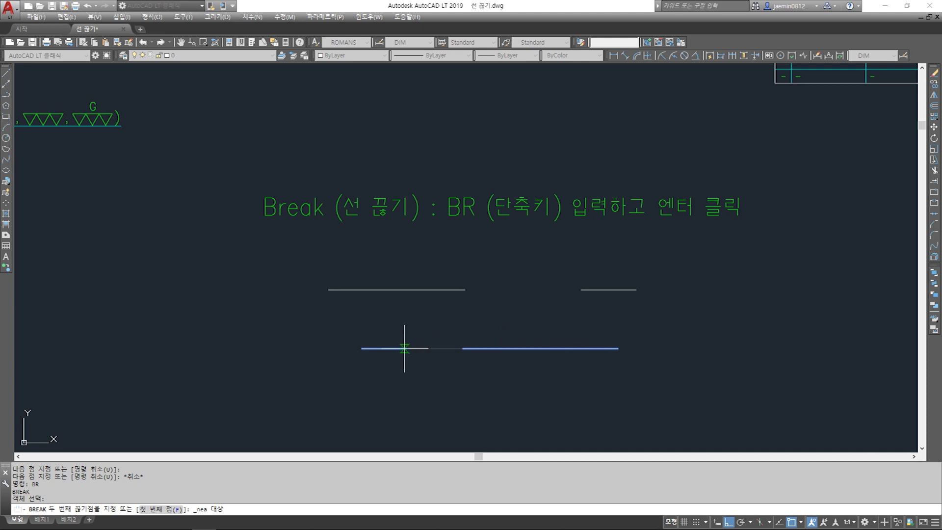
pyautogui.click(557, 348)
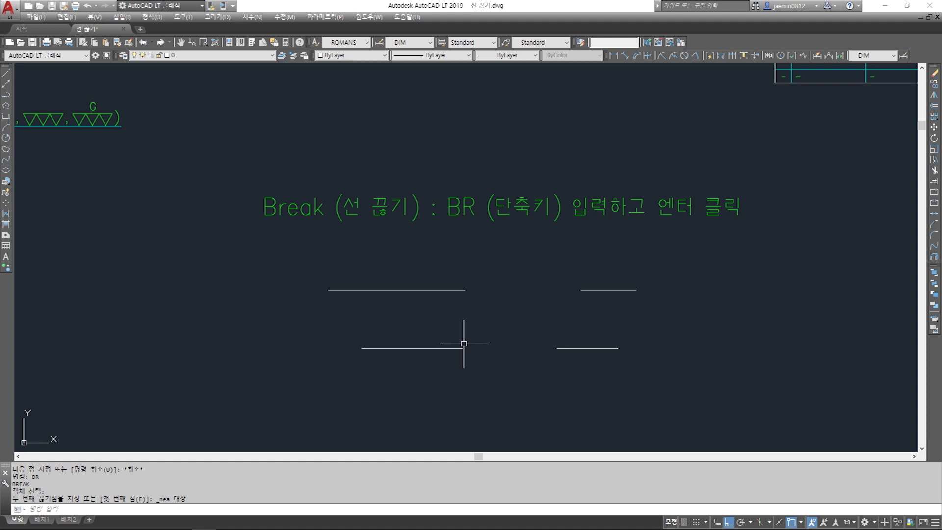
# Delete all four pieces of the two broken lines.
pyautogui.click(555, 347)
pyautogui.click(616, 389)
pyautogui.click(399, 258)
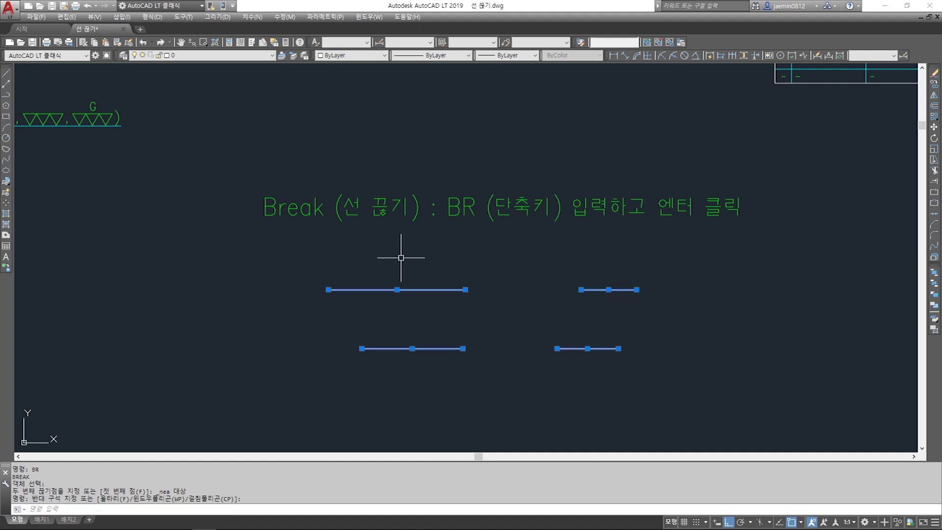
pyautogui.press('Delete')
pyautogui.press('Escape')
pyautogui.press('Escape')
pyautogui.press('Escape')
pyautogui.press('Escape')
pyautogui.press('Escape')
pyautogui.scroll(-2, 431, 257)
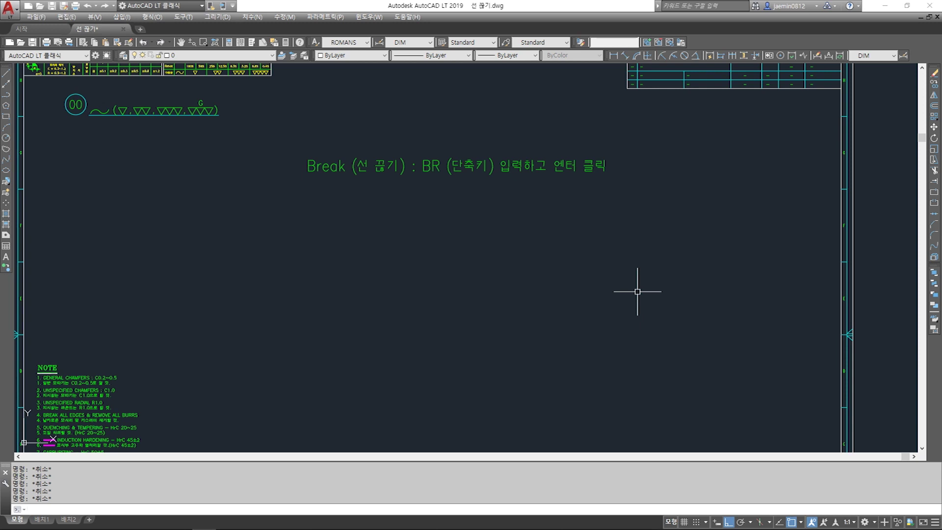
# Draw a circle with a radius of about 61.6 below the Break caption.
pyautogui.write('c')
pyautogui.press('Return')
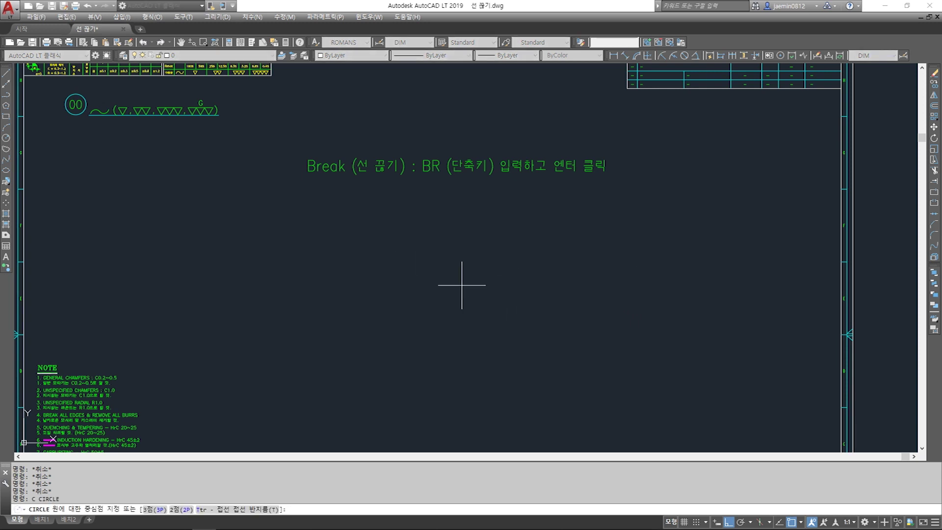
pyautogui.click(462, 285)
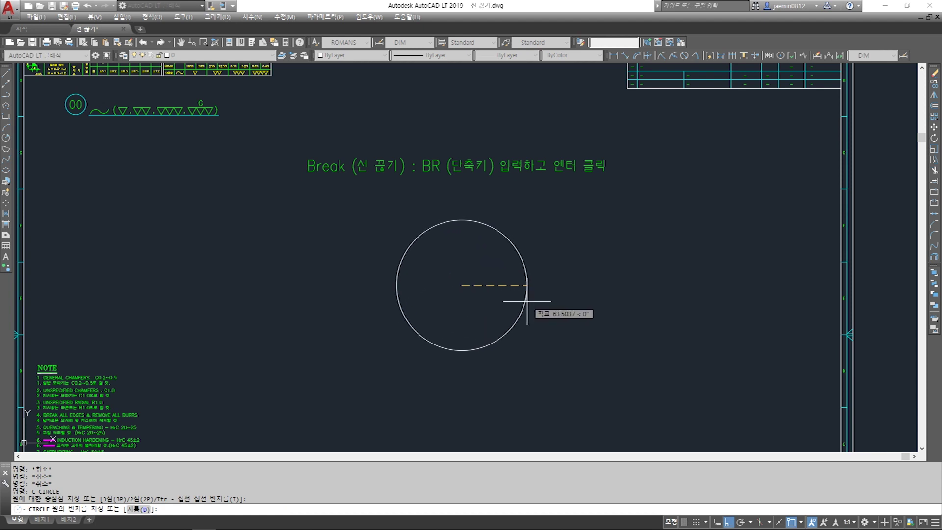
pyautogui.click(525, 301)
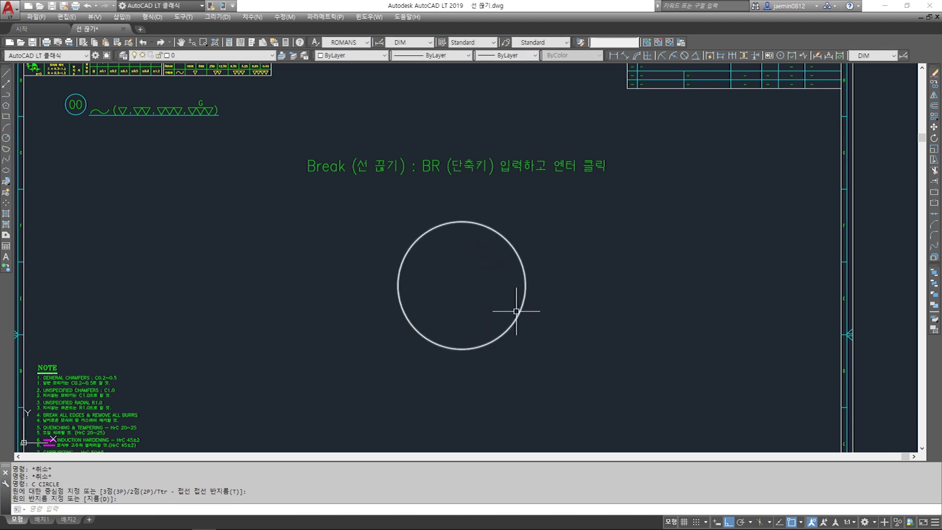
# Break away the circle's upper-right arc, using the Nearest object snap for the second break point.
pyautogui.write('br')
pyautogui.press('Return')
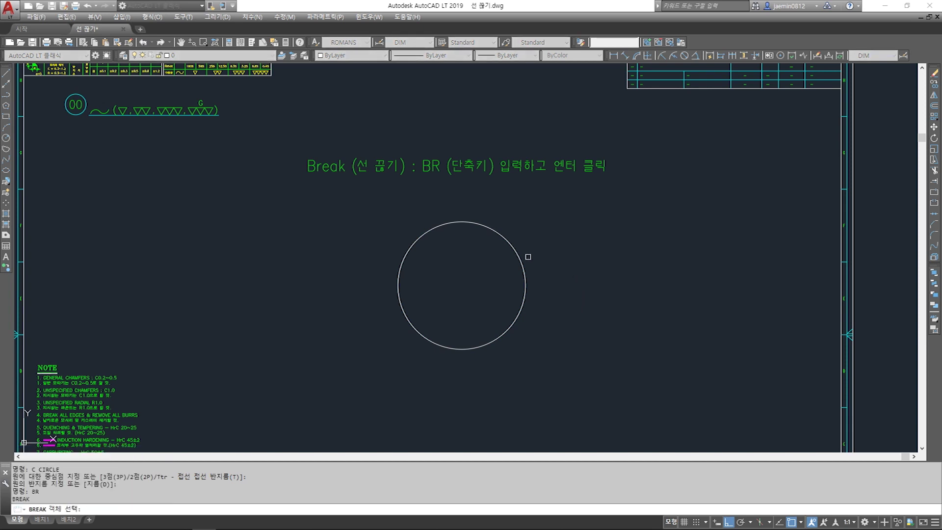
pyautogui.click(525, 276)
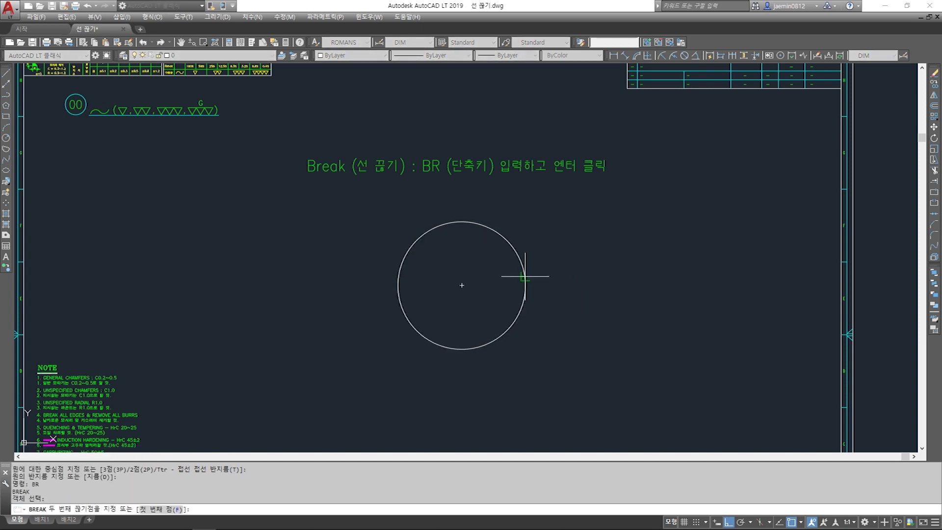
pyautogui.keyDown('shift'); pyautogui.rightClick(497, 233); pyautogui.keyUp('shift')
pyautogui.press('r')
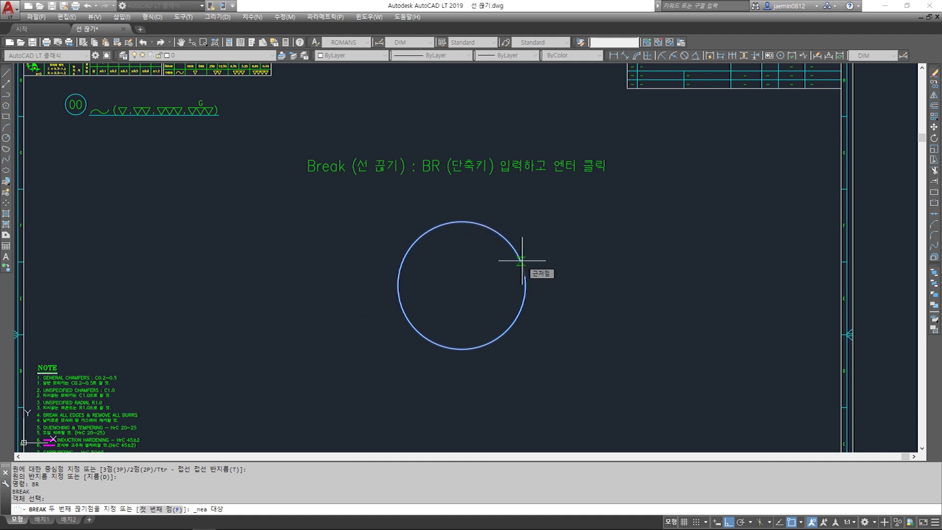
pyautogui.click(472, 222)
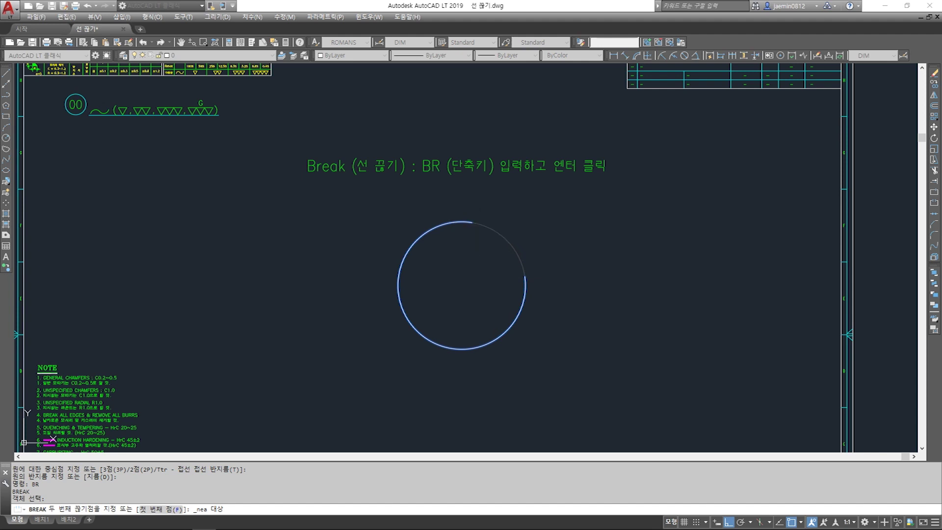
# Move the broken circle horizontally to the left to free space beside it.
pyautogui.write('m')
pyautogui.press('space')
pyautogui.click(554, 260)
pyautogui.click(491, 321)
pyautogui.press('space')
pyautogui.click(599, 354)
pyautogui.click(485, 365)
pyautogui.press('Escape')
# Draw a second circle with a radius of about 61.6 to the right of the broken circle.
pyautogui.write('c')
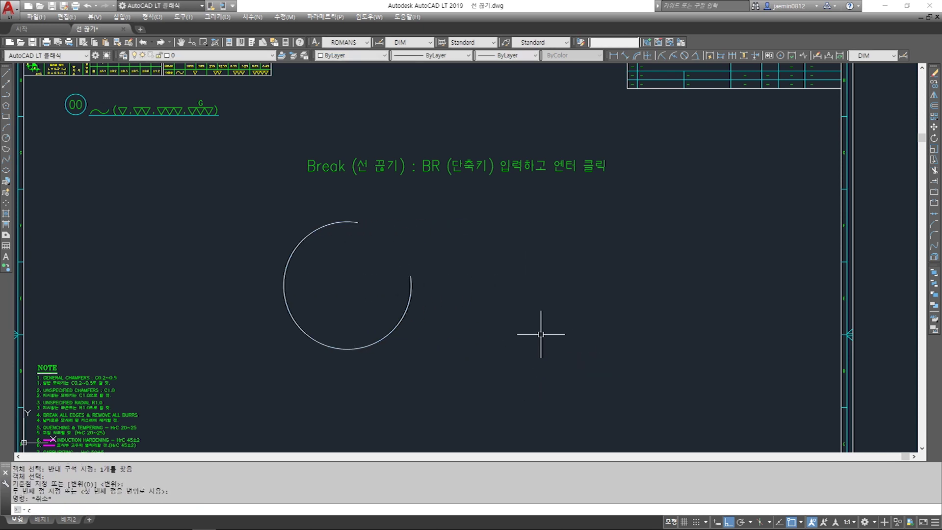
pyautogui.press('space')
pyautogui.click(519, 290)
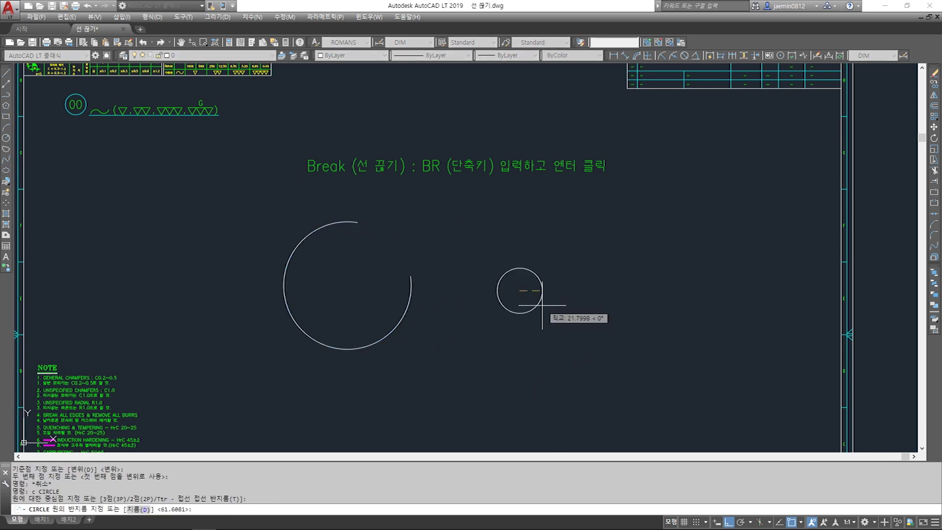
pyautogui.click(573, 321)
# Break the second circle from its right side to its lower right with the Nearest snap, keeping only the short lower-right arc.
pyautogui.write('br')
pyautogui.press('Return')
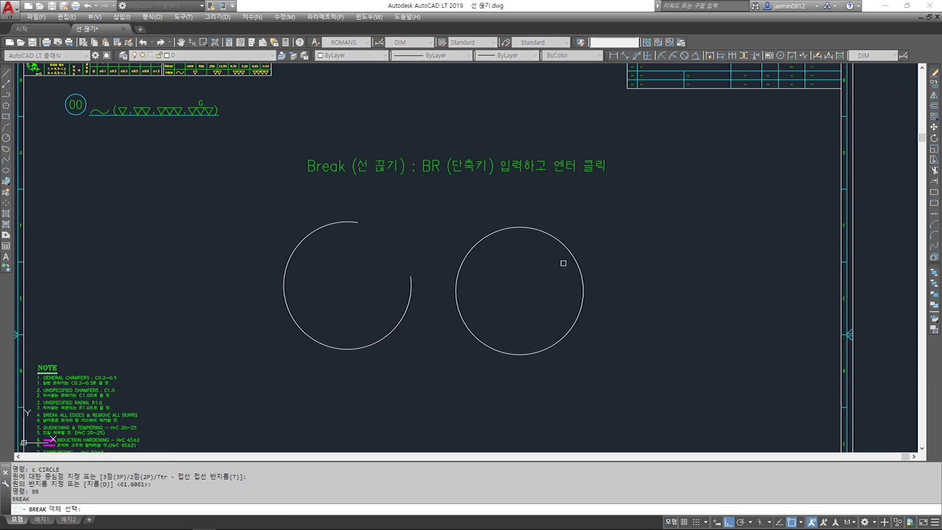
pyautogui.click(583, 286)
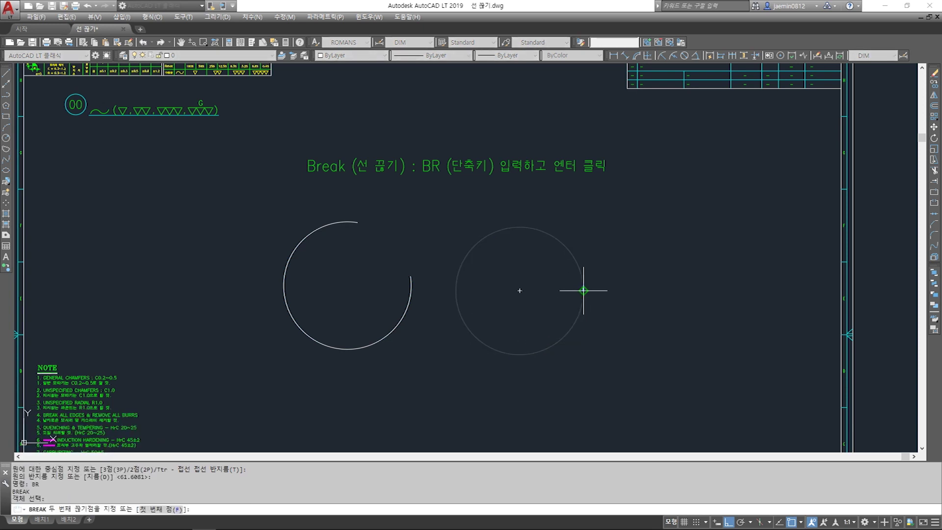
pyautogui.keyDown('shift'); pyautogui.rightClick(583, 286); pyautogui.keyUp('shift')
pyautogui.click(611, 491)
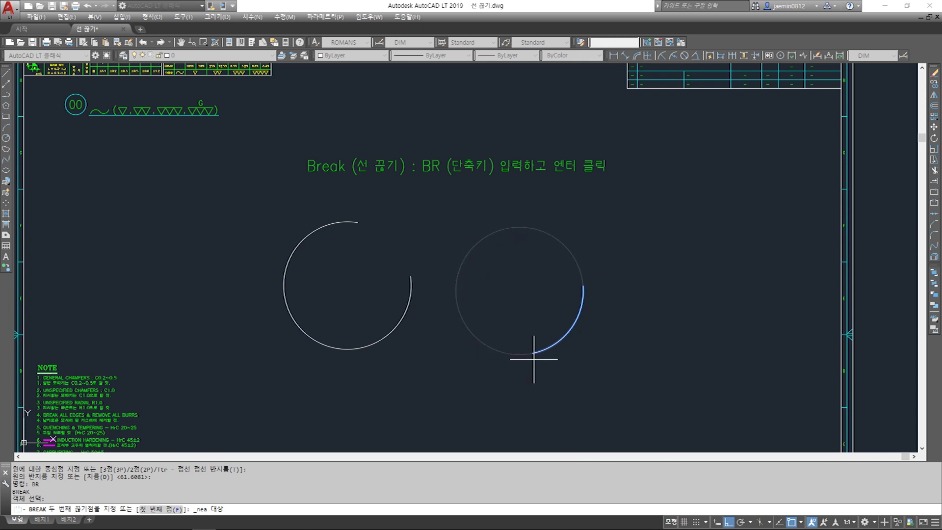
pyautogui.click(559, 346)
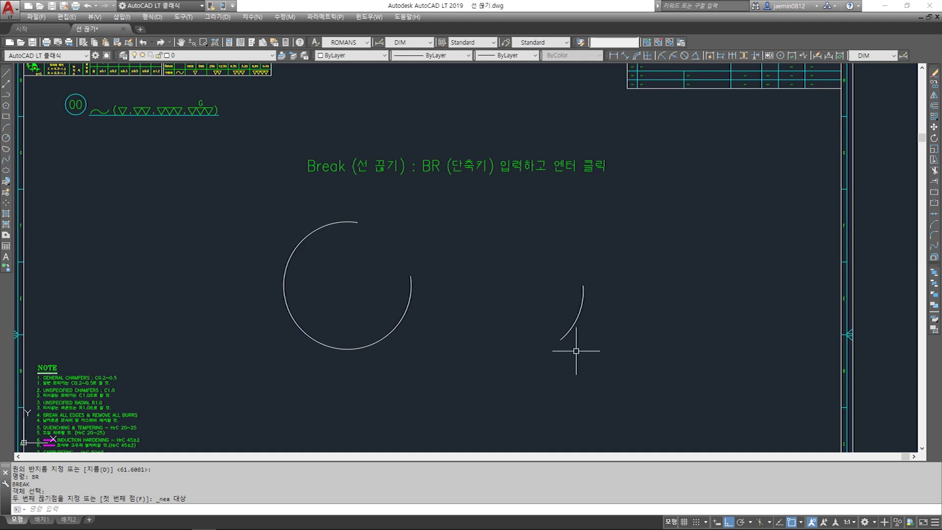
# Draw a third circle with a radius of about 61.6 to the right of the remaining short arc.
pyautogui.write('c')
pyautogui.press('Return')
pyautogui.click(690, 269)
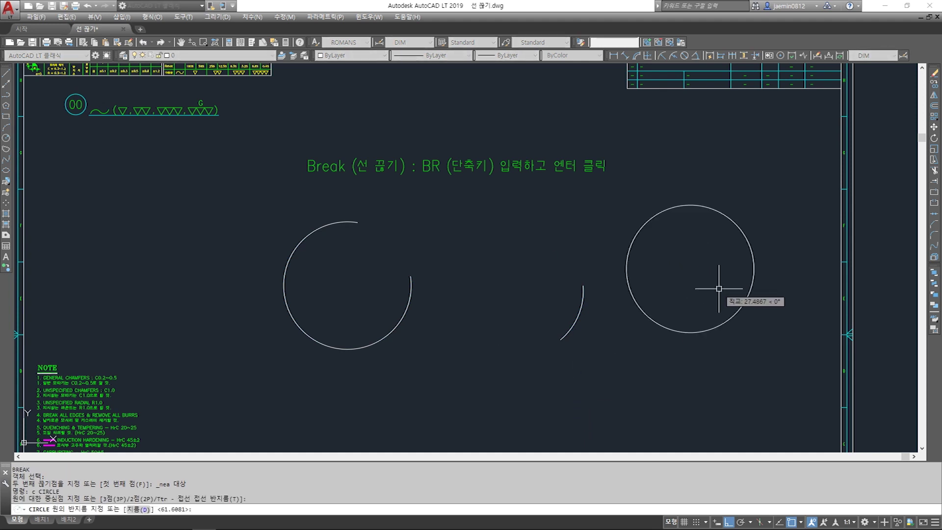
pyautogui.press('Return')
pyautogui.press('Escape')
# Move the third circle slightly to the right, away from the short arc.
pyautogui.write('m')
pyautogui.press('Return')
pyautogui.click(759, 235)
pyautogui.click(691, 283)
pyautogui.press('Return')
pyautogui.click(681, 362)
pyautogui.click(690, 364)
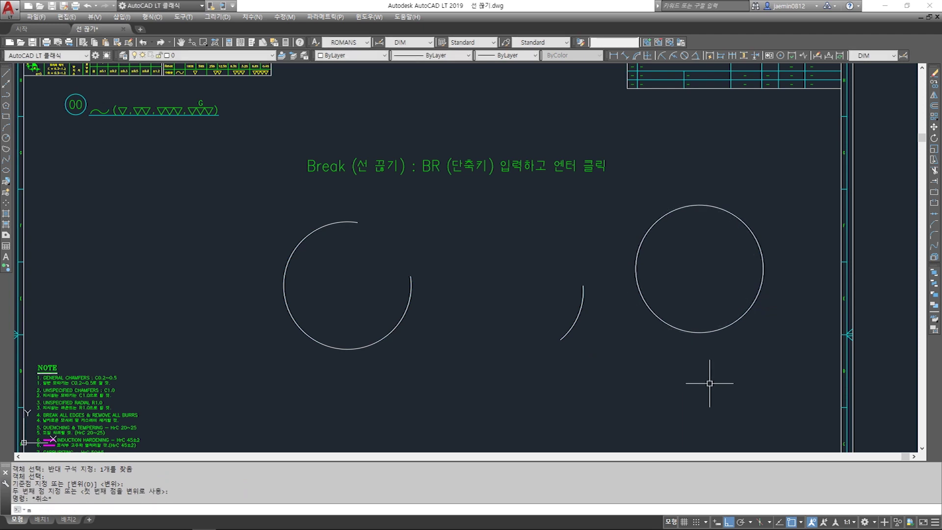
# Move the broken circle, the short arc and the full circle together horizontally to the left.
pyautogui.press('Return')
pyautogui.click(710, 384)
pyautogui.click(364, 256)
pyautogui.press('Return')
pyautogui.click(534, 379)
pyautogui.click(402, 386)
pyautogui.press('Escape')
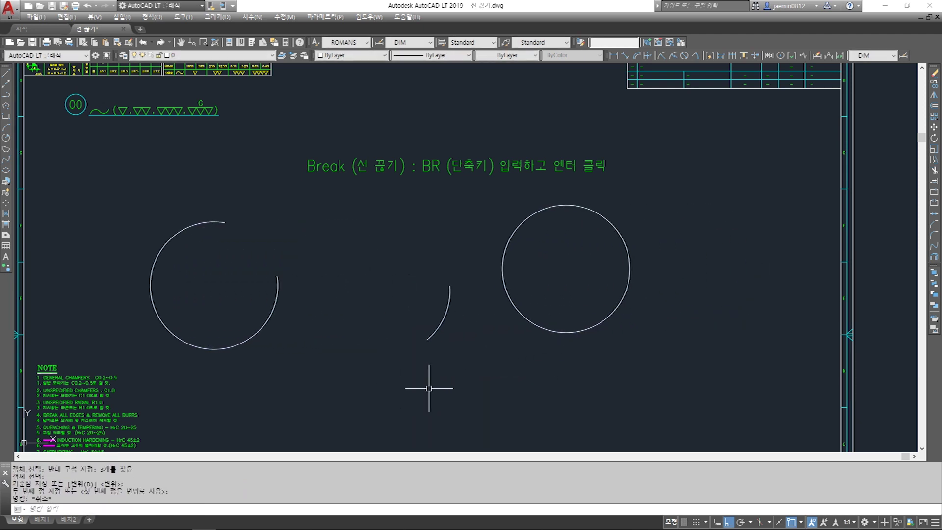
# Break the third circle from its right side to near its bottom with the Nearest snap, keeping only the lower-right arc.
pyautogui.write('BR')
pyautogui.press('Return')
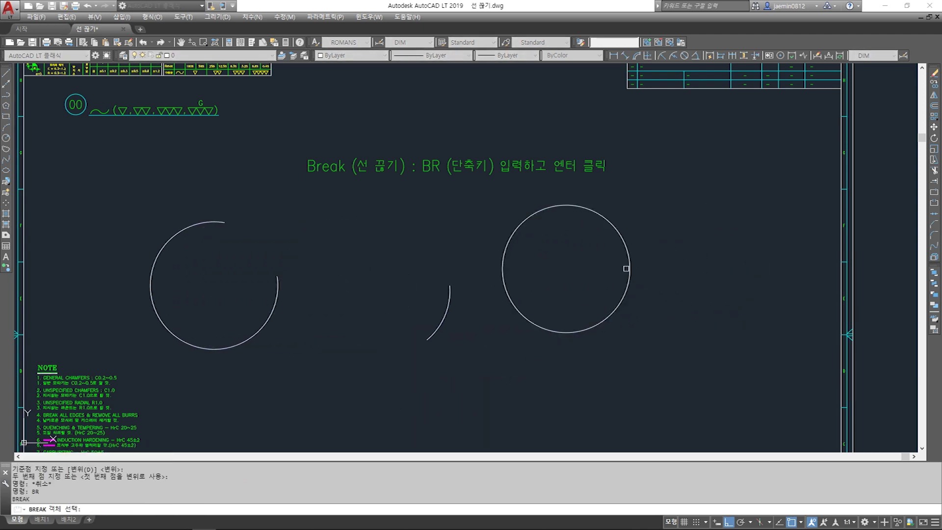
pyautogui.click(626, 268)
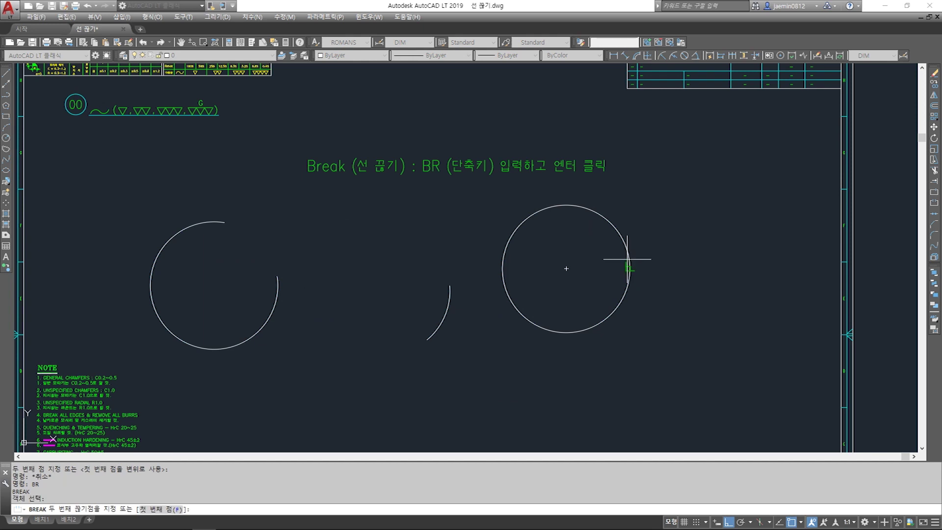
pyautogui.keyDown('shift'); pyautogui.rightClick(628, 260); pyautogui.keyUp('shift')
pyautogui.click(648, 429)
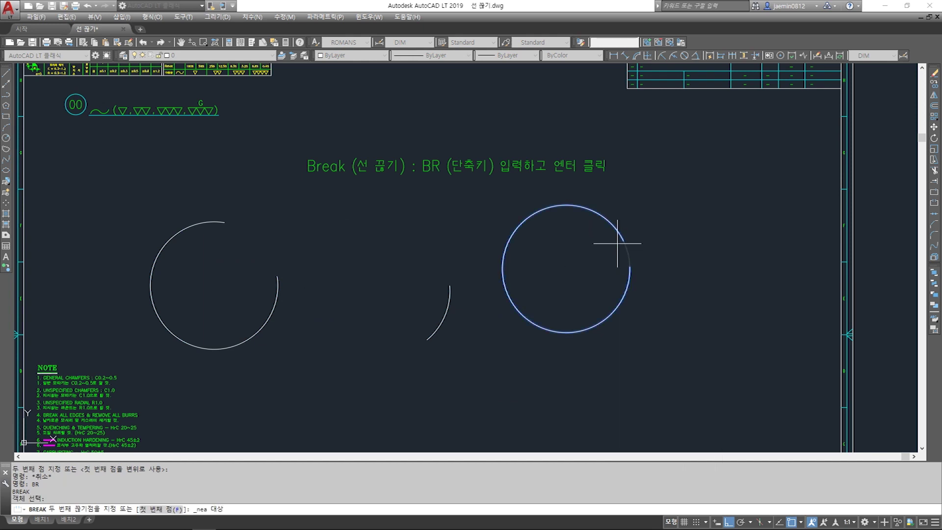
pyautogui.click(505, 230)
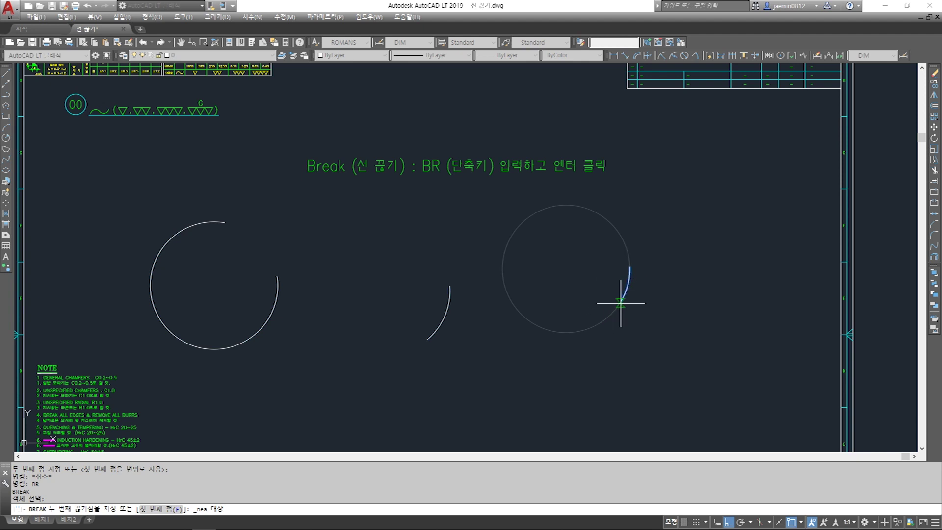
pyautogui.click(582, 330)
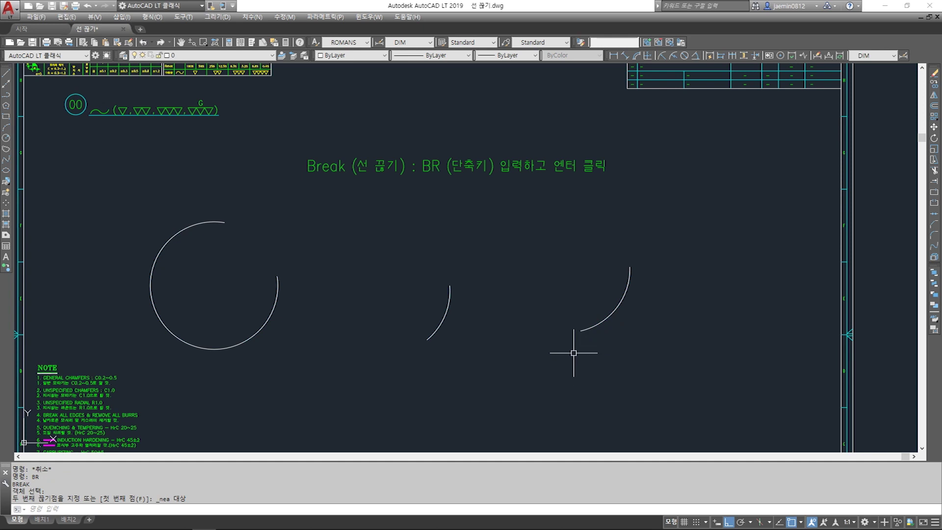